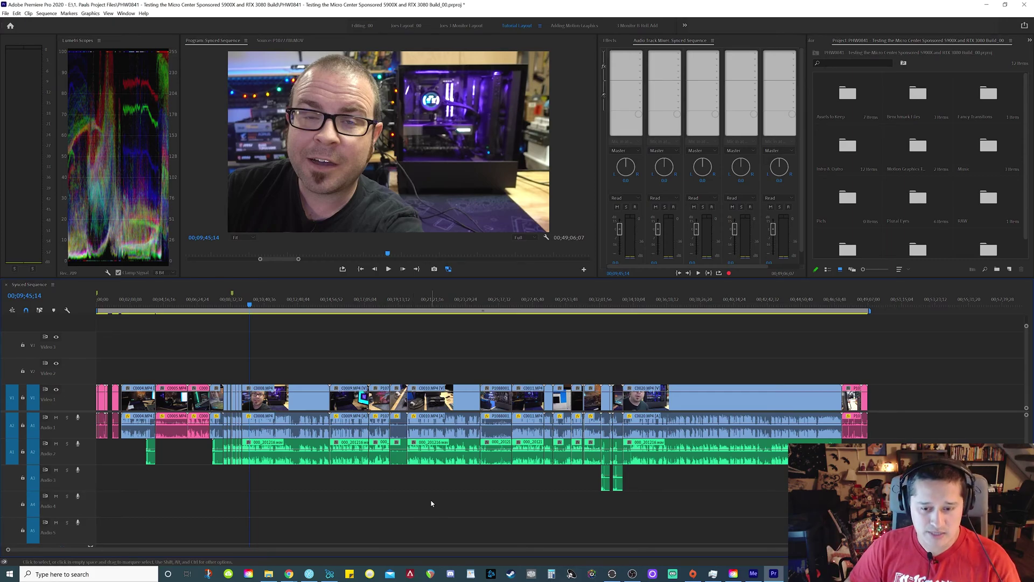
- Play the C0008 clip from 00;09;45;14 for a few seconds to check how its camera and recorder audio match
{"action": "left_click", "coordinate": [298, 435]}
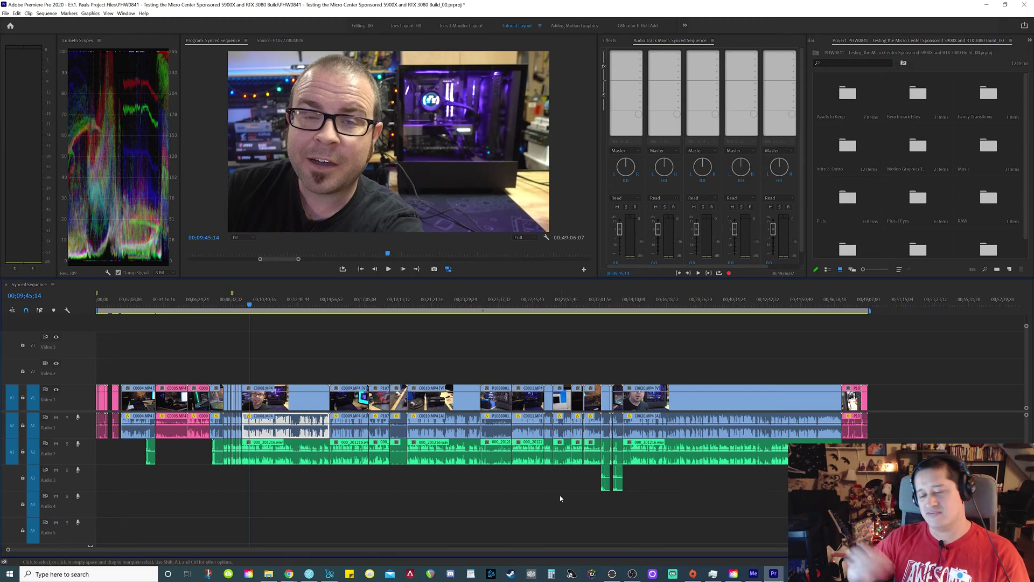
{"action": "left_click", "coordinate": [445, 487]}
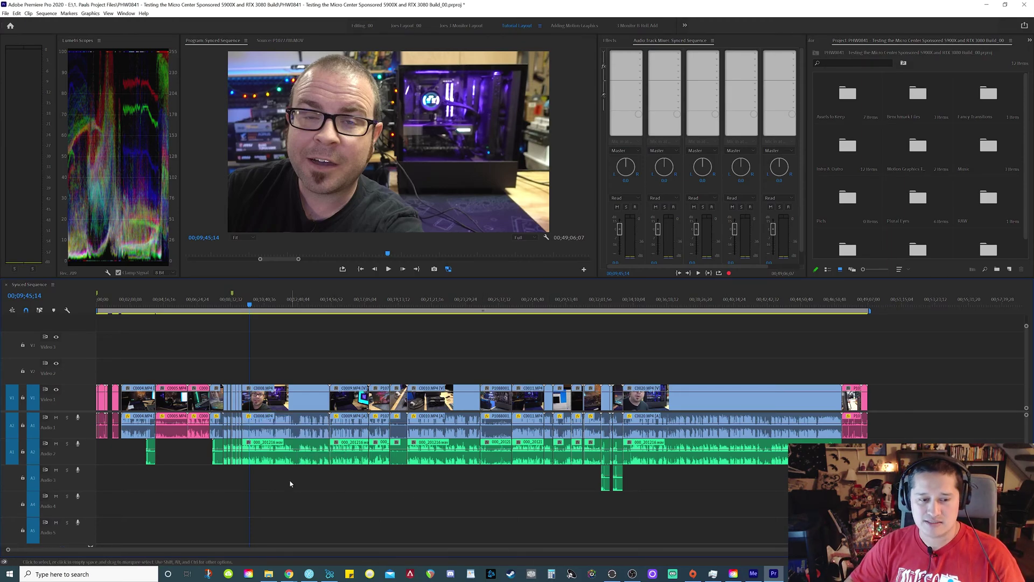
{"action": "key", "text": "equal"}
{"action": "key", "text": "equal"}
{"action": "key", "text": "equal"}
{"action": "key", "text": "equal"}
{"action": "key", "text": "equal"}
{"action": "key", "text": "equal"}
{"action": "key", "text": "="}
{"action": "key", "text": "="}
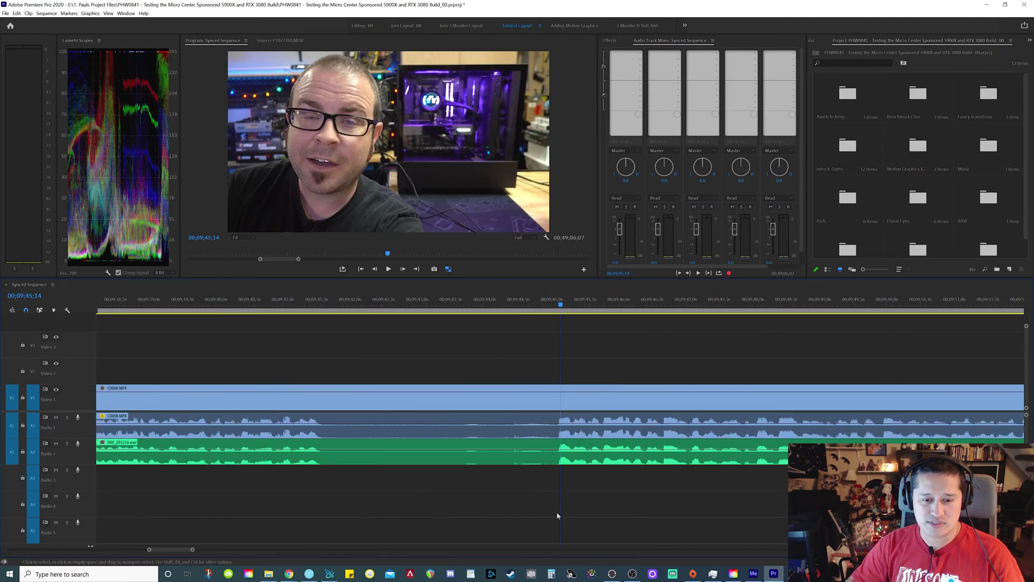
{"action": "key", "text": "space"}
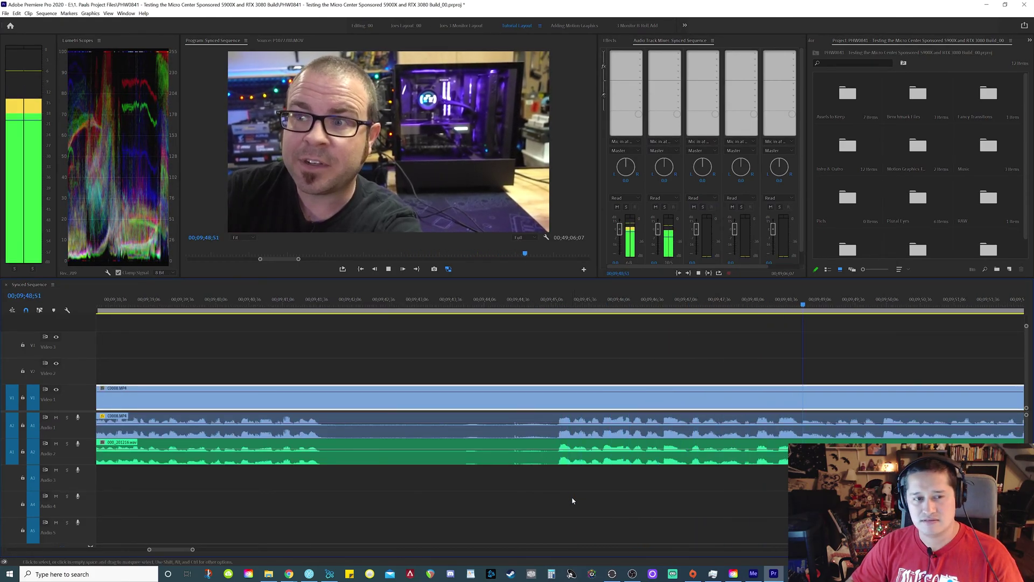
{"action": "key", "text": "space"}
- Play the start of the speech in the C0020 clip, from about 00;34;00 to 00;34;23, listening to both audio tracks
{"action": "key", "text": "-"}
{"action": "key", "text": "-"}
{"action": "key", "text": "-"}
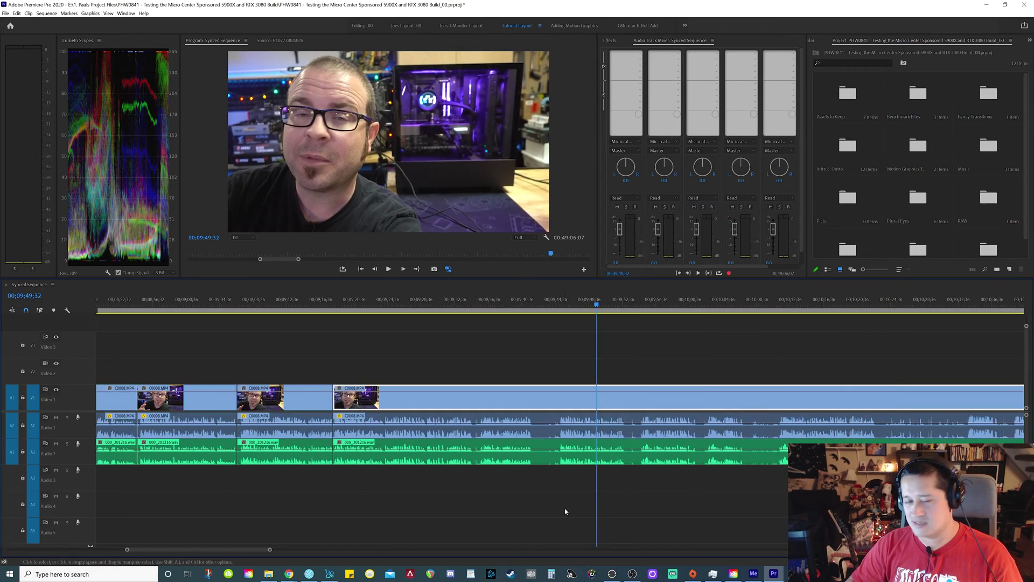
{"action": "key", "text": "-"}
{"action": "key", "text": "-"}
{"action": "key", "text": "-"}
{"action": "key", "text": "-"}
{"action": "key", "text": "-"}
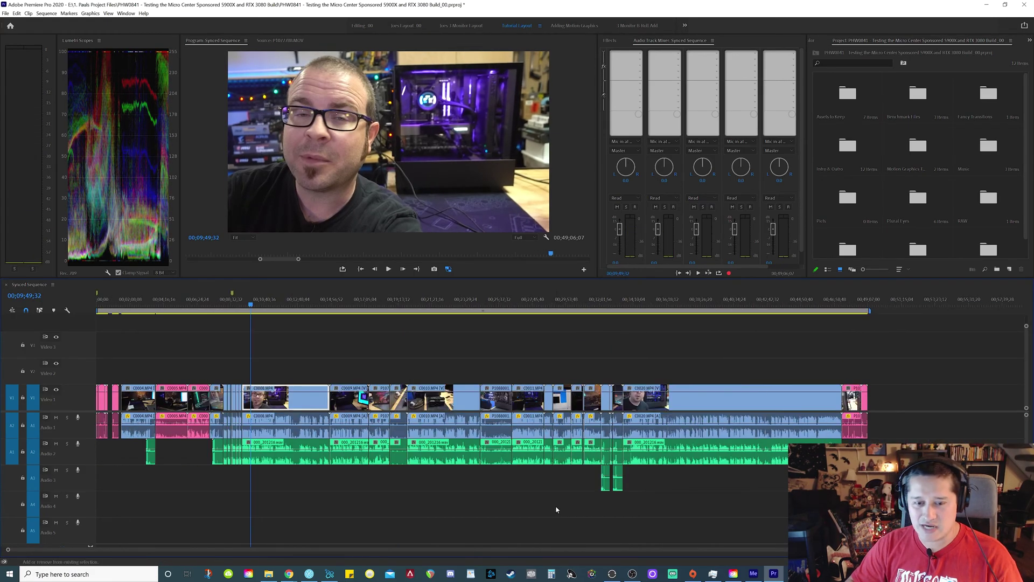
{"action": "left_click", "coordinate": [782, 508]}
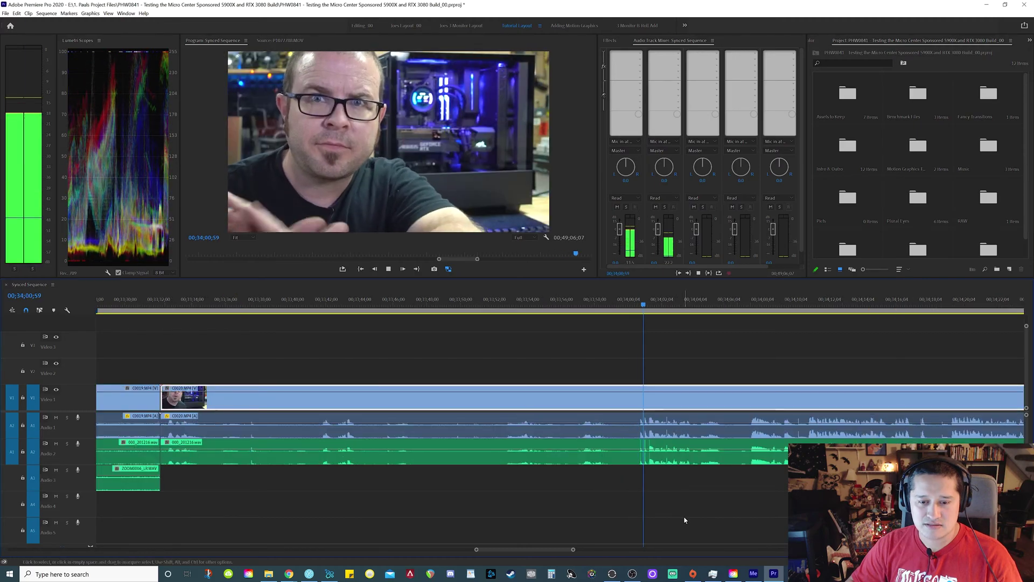
{"action": "key", "text": "-"}
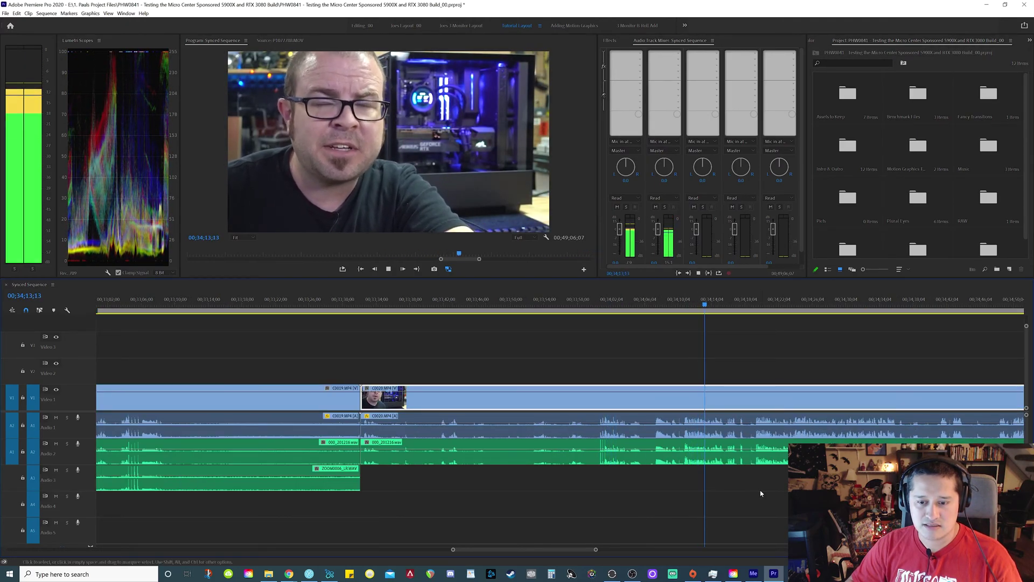
{"action": "key", "text": "space"}
{"action": "key", "text": "space"}
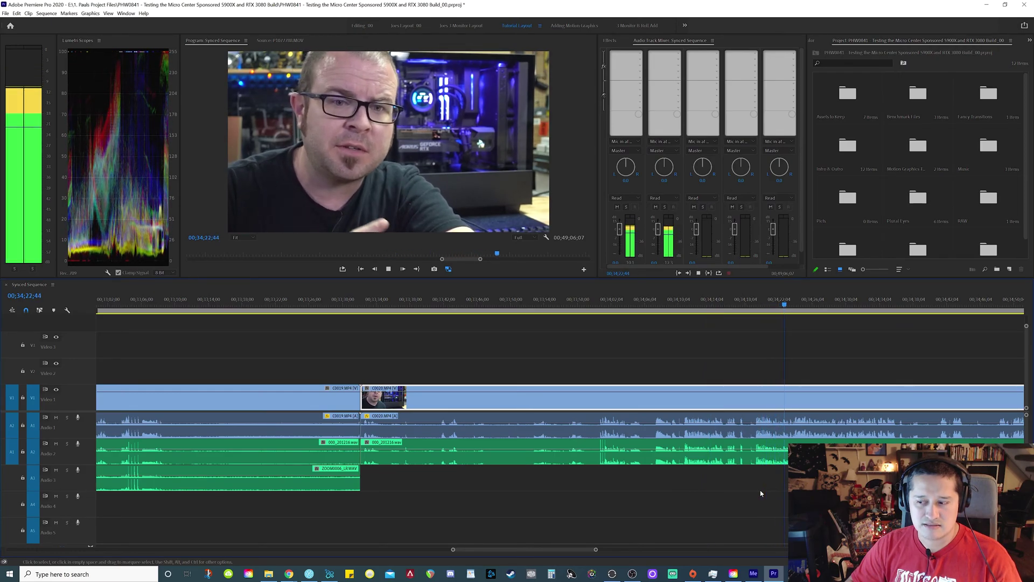
{"action": "key", "text": "space"}
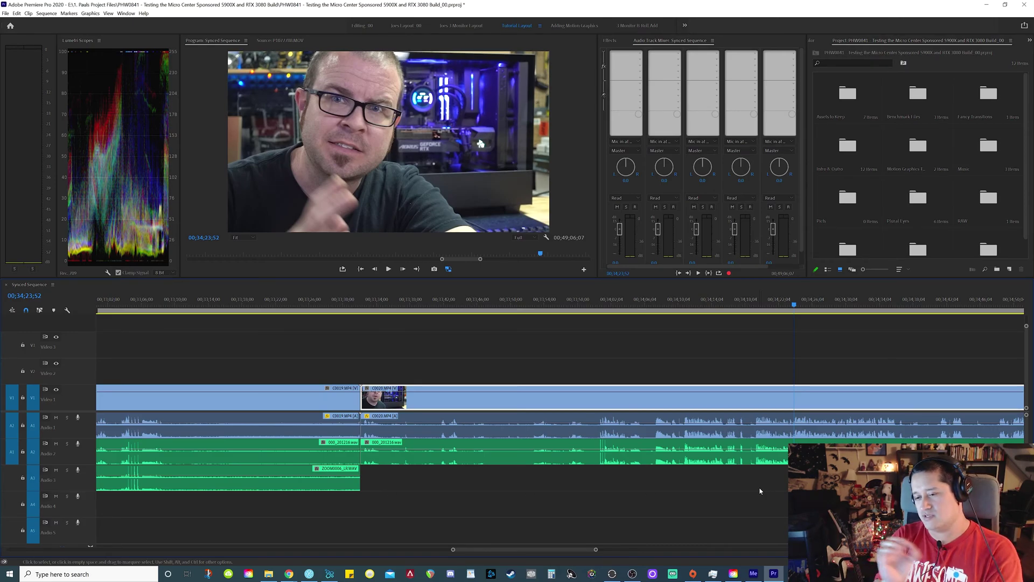
- Place the playhead at 00;34;00;48, where the first sharp spike begins in the C0020 camera audio
{"action": "right_click", "coordinate": [612, 486]}
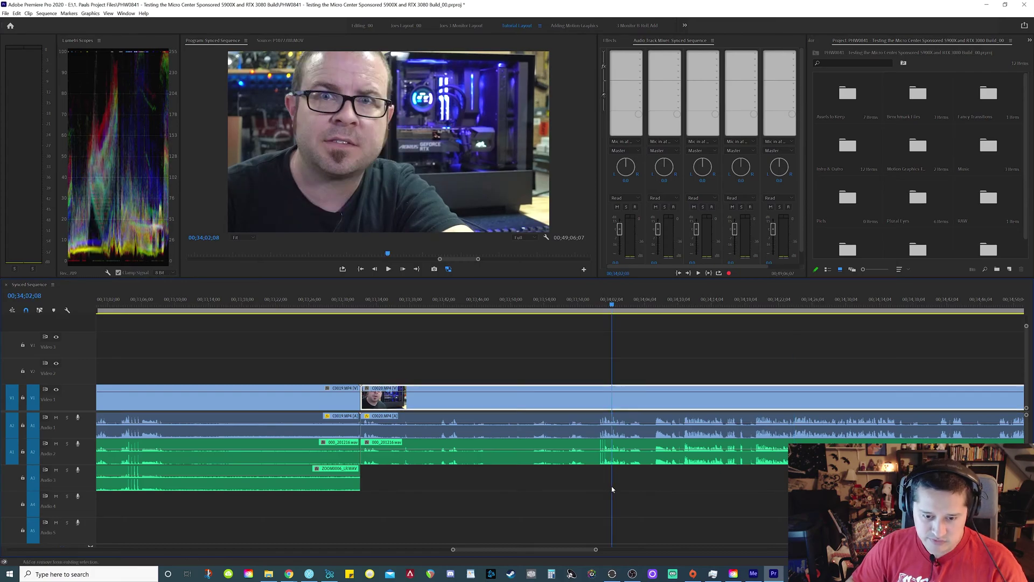
{"action": "key", "text": "equal"}
{"action": "right_click", "coordinate": [539, 506]}
{"action": "key", "text": "equal"}
{"action": "key", "text": "equal"}
{"action": "key", "text": "equal"}
{"action": "key", "text": "equal"}
{"action": "key", "text": "equal"}
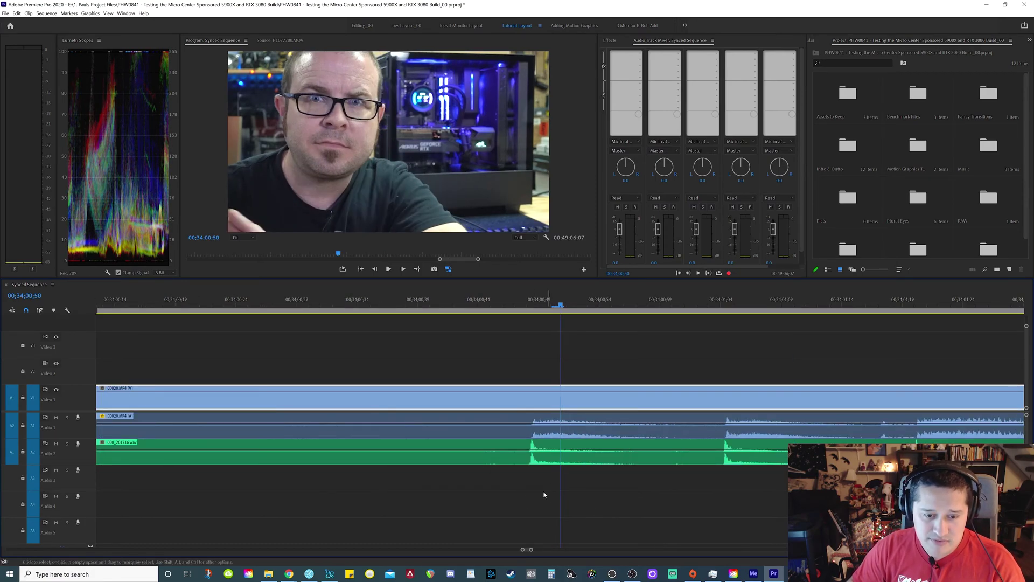
{"action": "scroll", "coordinate": [545, 484], "scroll_direction": "right", "scroll_amount": 3}
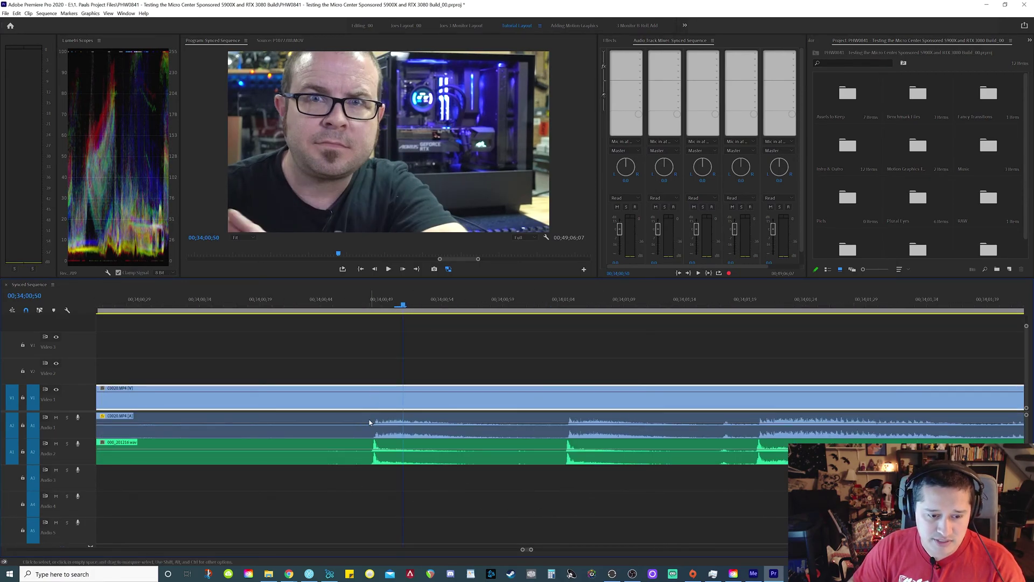
{"action": "key", "text": "space"}
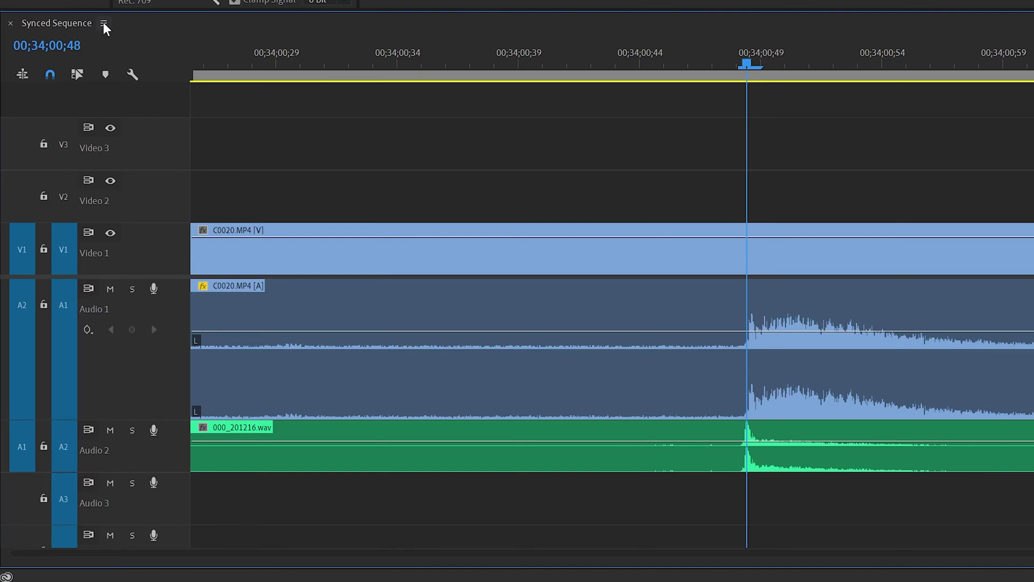
- Switch the Synced Sequence timeline to audio time units to work below frame level at the spike
{"action": "left_click", "coordinate": [103, 24]}
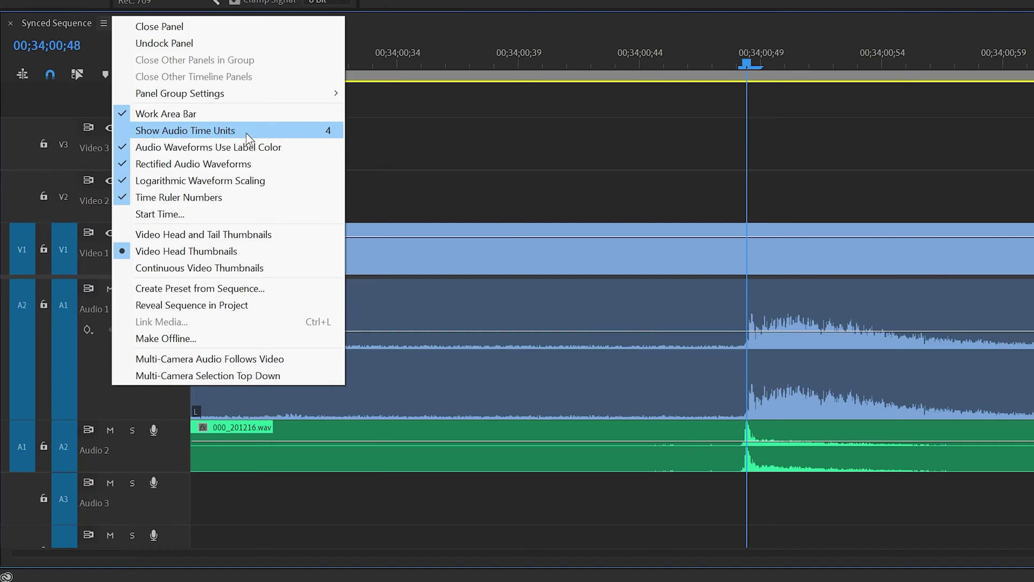
{"action": "left_click", "coordinate": [230, 134]}
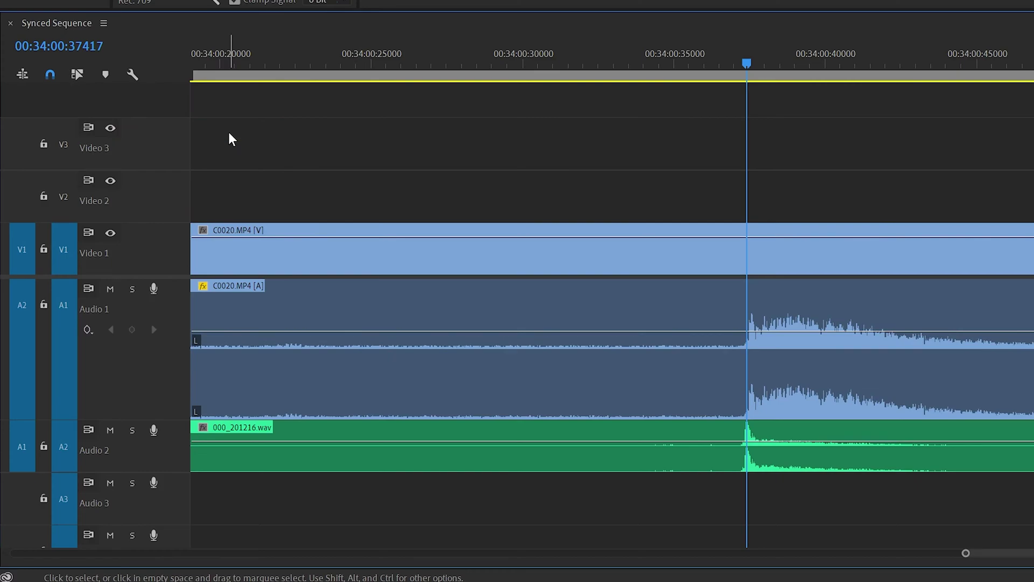
{"action": "key", "text": "equal"}
{"action": "key", "text": "equal"}
{"action": "key", "text": "equal"}
{"action": "key", "text": "equal"}
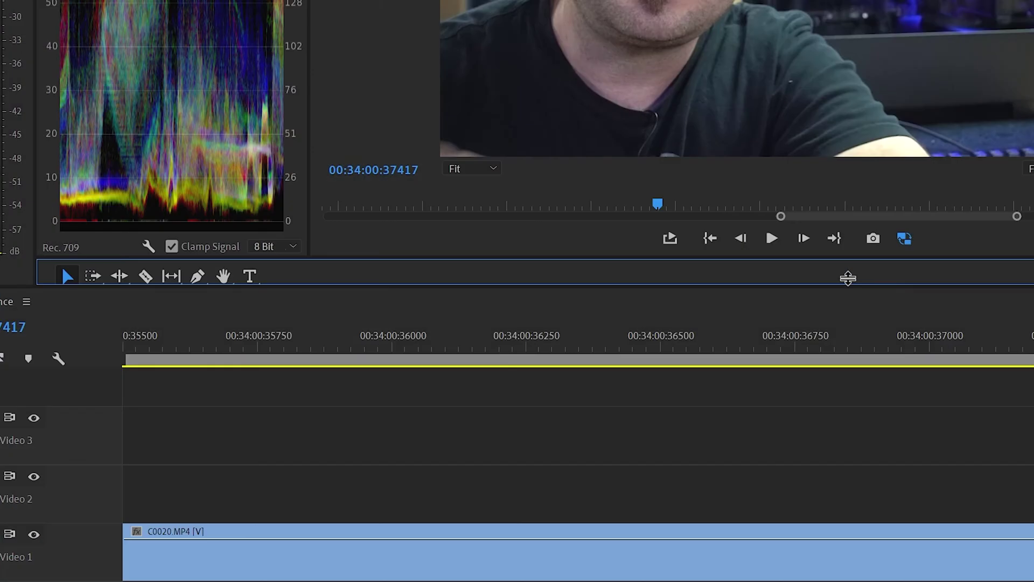
- Slip the 000_201216.wav clip on Audio 2 with the Slip tool until its spikes line up with the C0020 camera audio
{"action": "left_click_drag", "start_coordinate": [849, 278], "coordinate": [851, 222]}
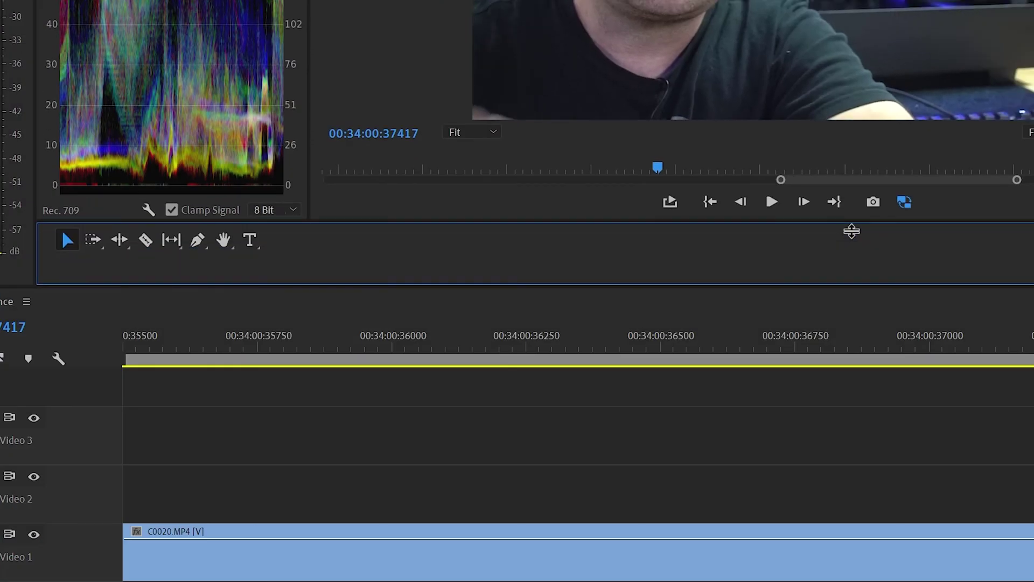
{"action": "left_click", "coordinate": [168, 242]}
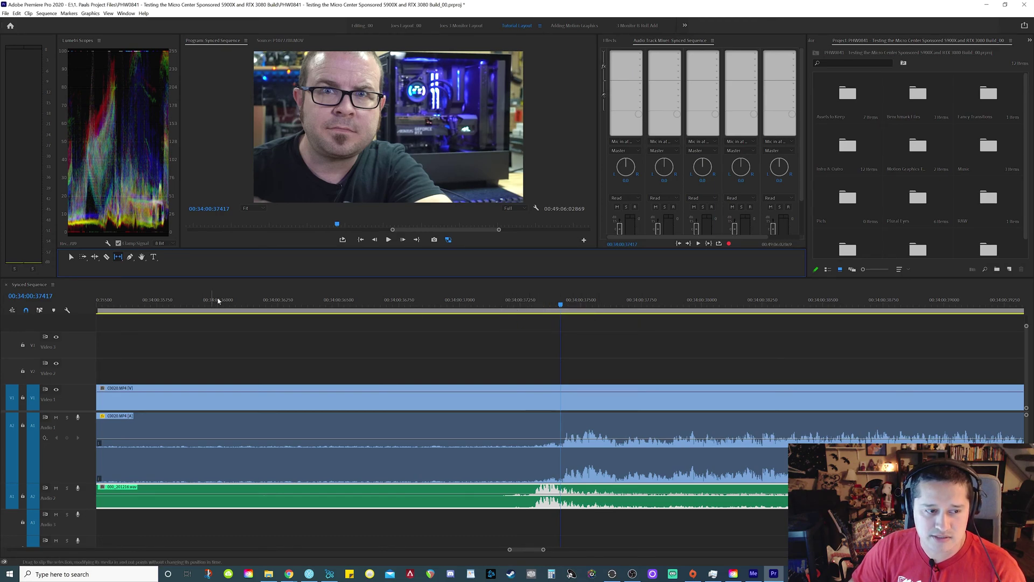
{"action": "left_click_drag", "start_coordinate": [543, 505], "coordinate": [584, 503]}
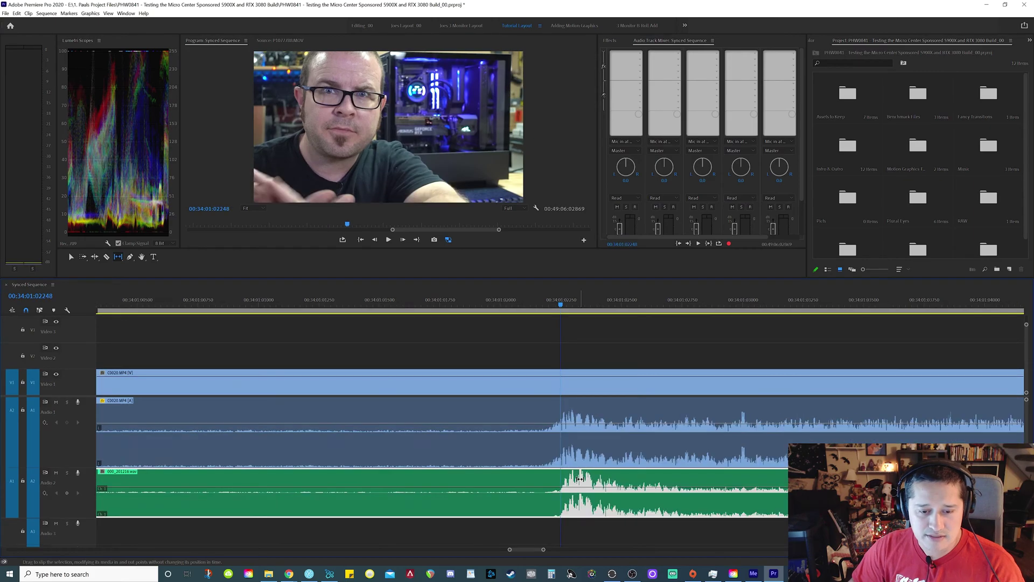
{"action": "key", "text": "equal"}
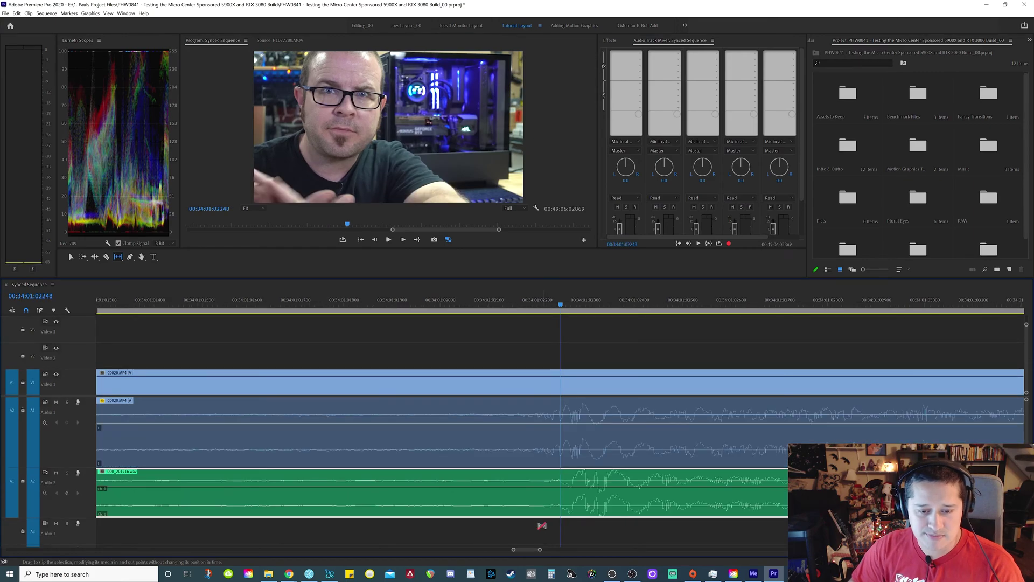
{"action": "left_click_drag", "start_coordinate": [577, 478], "coordinate": [563, 477]}
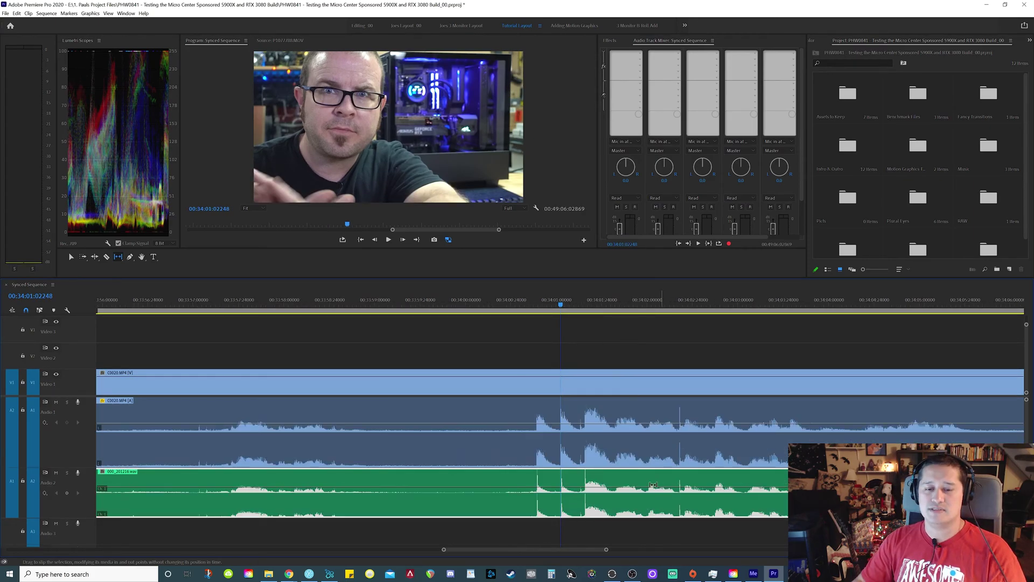
{"action": "key", "text": "equal"}
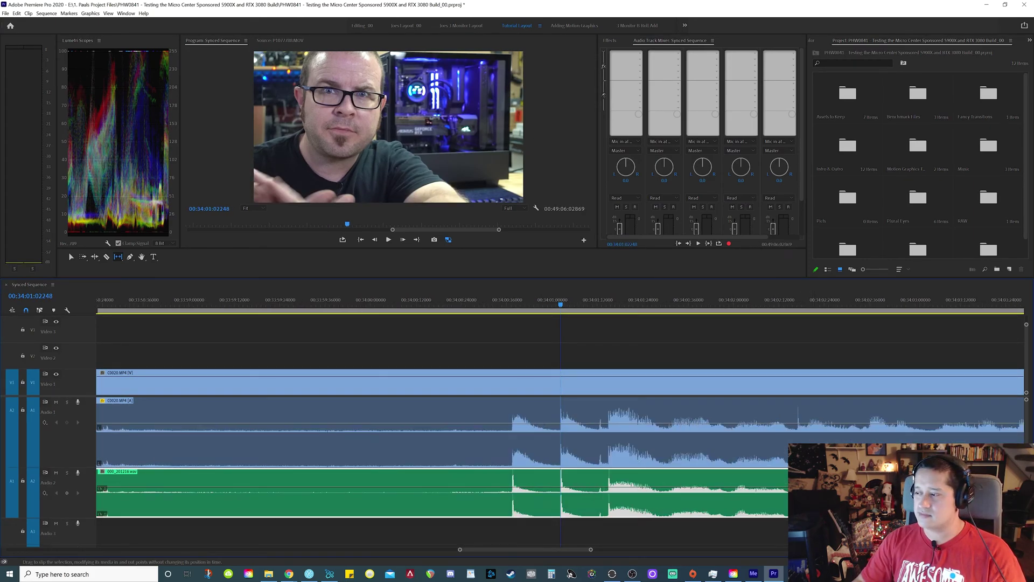
- Place the playhead on the sharp spike at 00:34:02:16953 and slip the Audio 2 recording slightly to match the camera spike
{"action": "scroll", "coordinate": [599, 400], "scroll_direction": "down", "scroll_amount": 3}
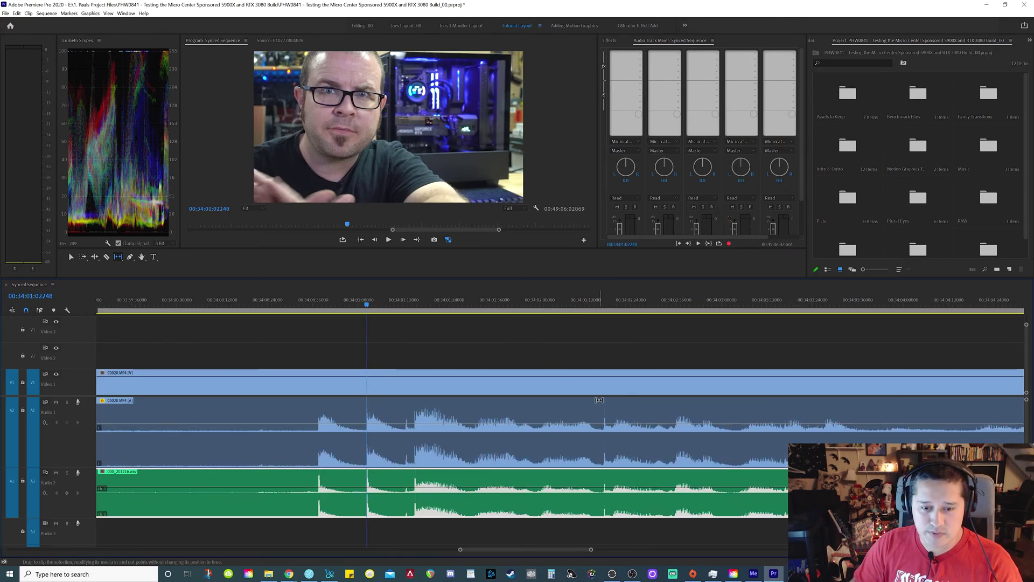
{"action": "left_click", "coordinate": [601, 303]}
{"action": "key", "text": "equal"}
{"action": "key", "text": "equal"}
{"action": "key", "text": "equal"}
{"action": "key", "text": "equal"}
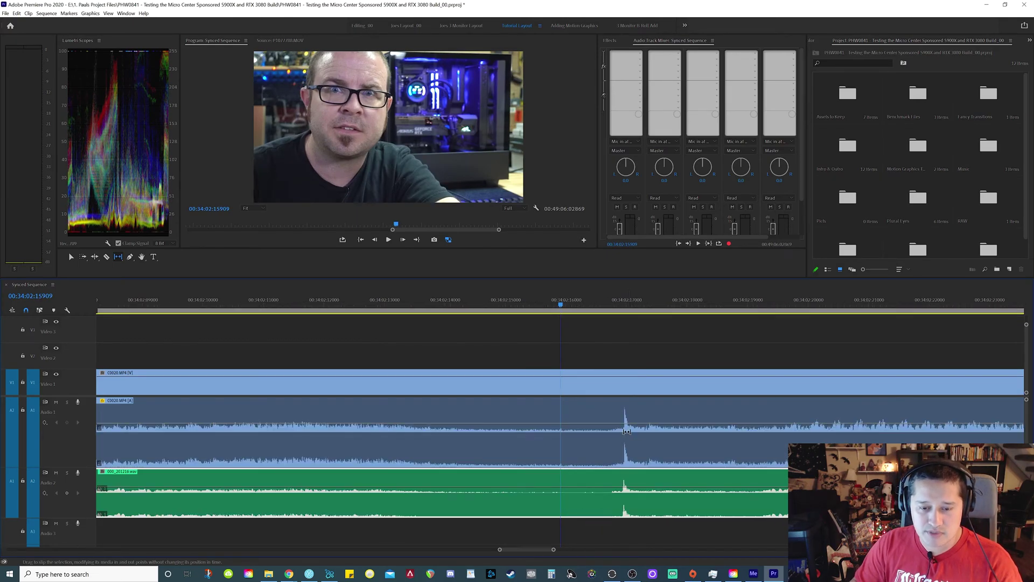
{"action": "left_click", "coordinate": [627, 303]}
{"action": "key", "text": "equal"}
{"action": "key", "text": "equal"}
{"action": "key", "text": "equal"}
{"action": "key", "text": "minus"}
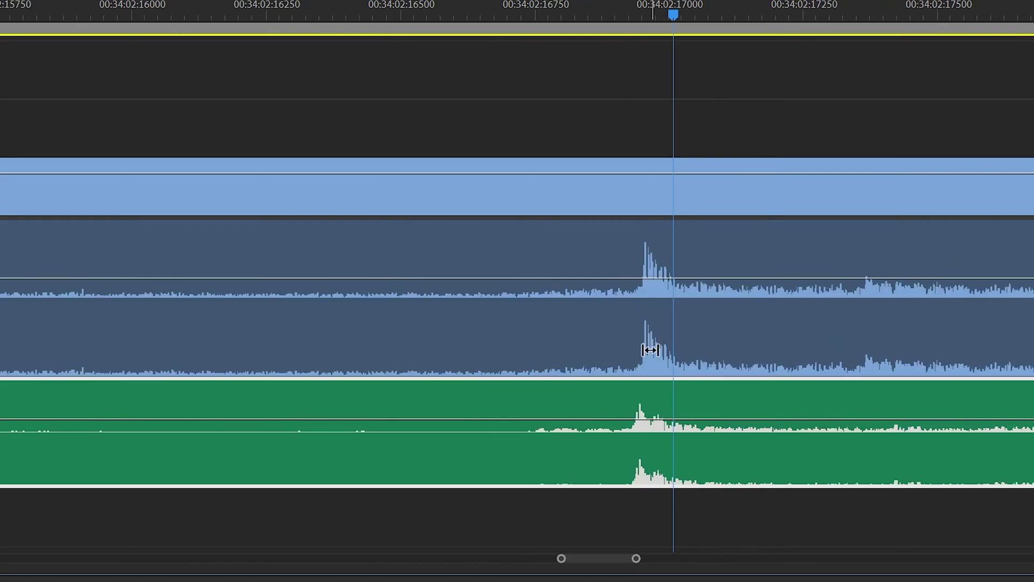
{"action": "left_click", "coordinate": [644, 388]}
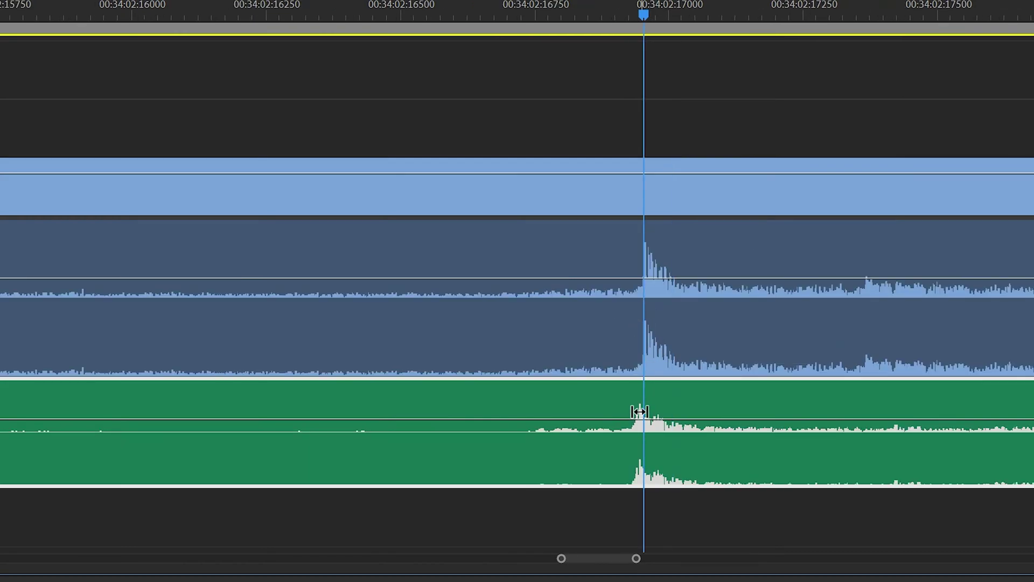
{"action": "left_click_drag", "start_coordinate": [642, 411], "coordinate": [645, 415]}
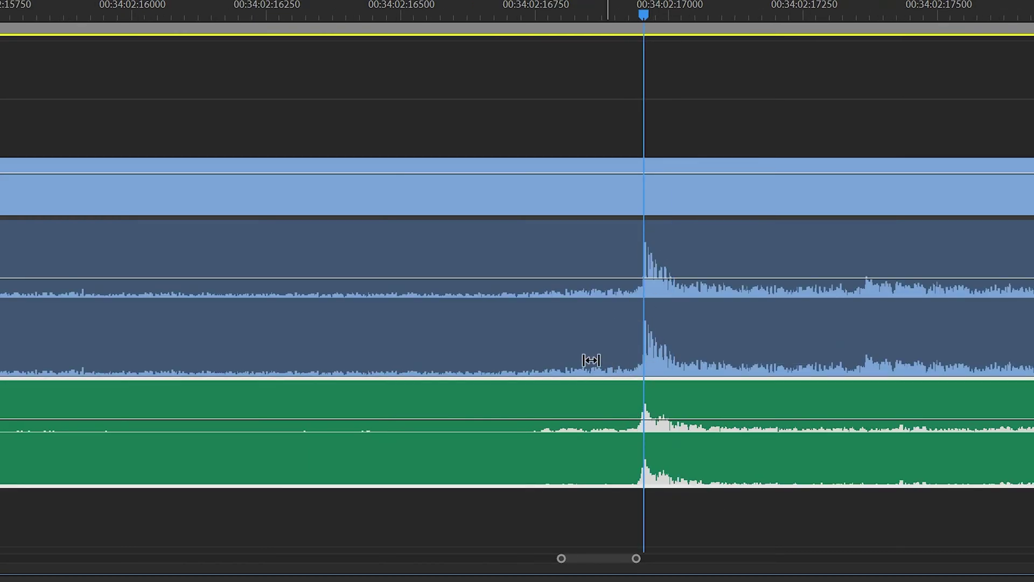
- Turn off audio time units in the Synced Sequence timeline and return to the Selection tool
{"action": "key", "text": "minus"}
{"action": "left_click", "coordinate": [52, 285]}
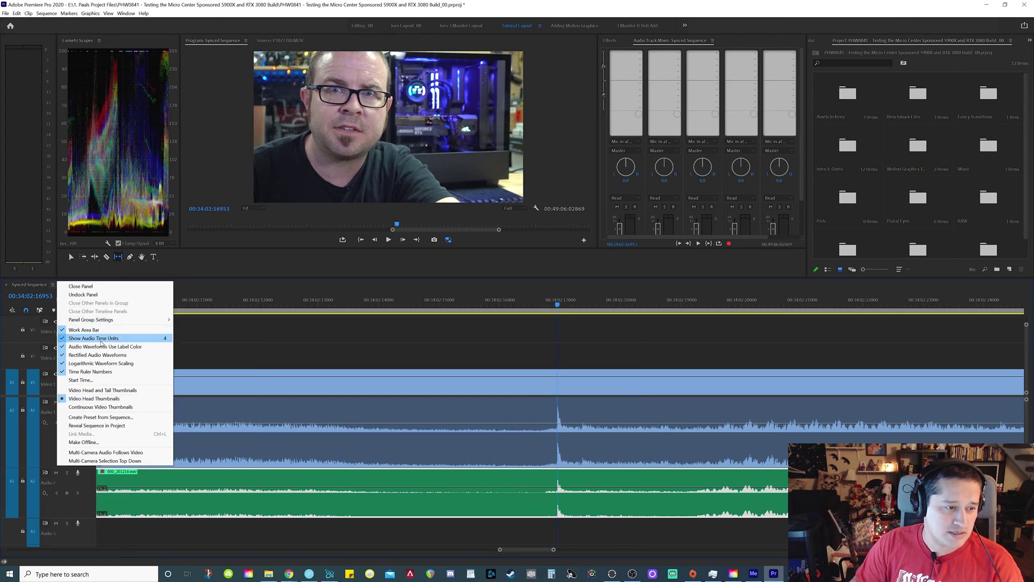
{"action": "left_click", "coordinate": [78, 338]}
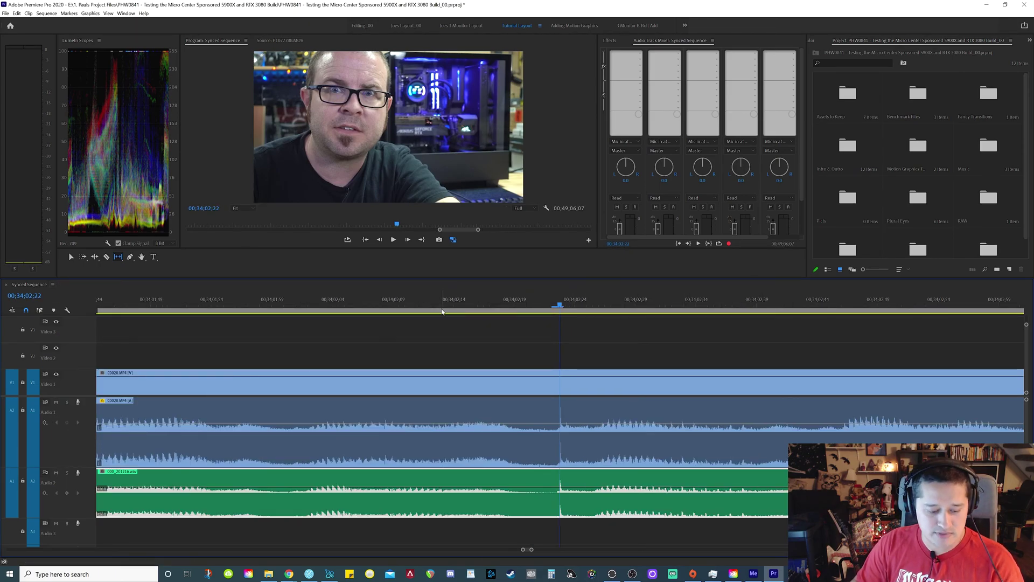
{"action": "key", "text": "v"}
- Play the C0020 clip from about 00;34;12 to check the sync of the two audio tracks by ear
{"action": "key", "text": "minus"}
{"action": "key", "text": "minus"}
{"action": "key", "text": "minus"}
{"action": "key", "text": "minus"}
{"action": "key", "text": "minus"}
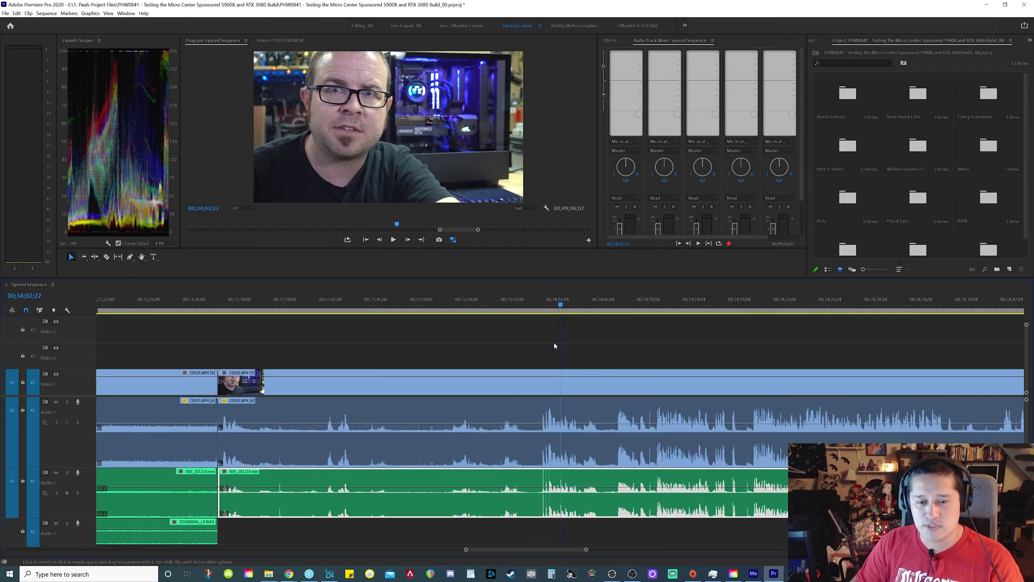
{"action": "left_click", "coordinate": [666, 362]}
{"action": "key", "text": "space"}
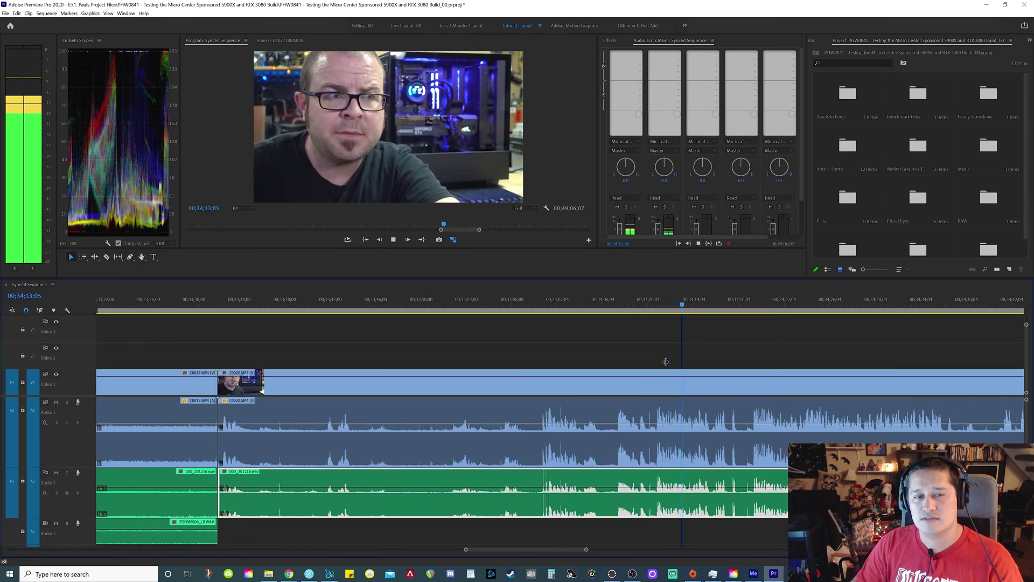
{"action": "left_click", "coordinate": [774, 348]}
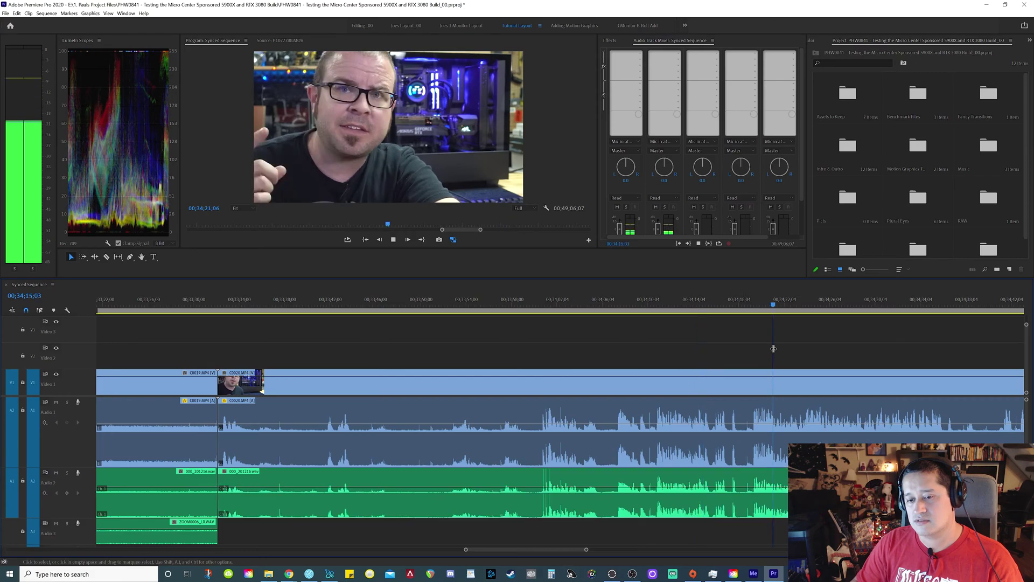
{"action": "key", "text": "space"}
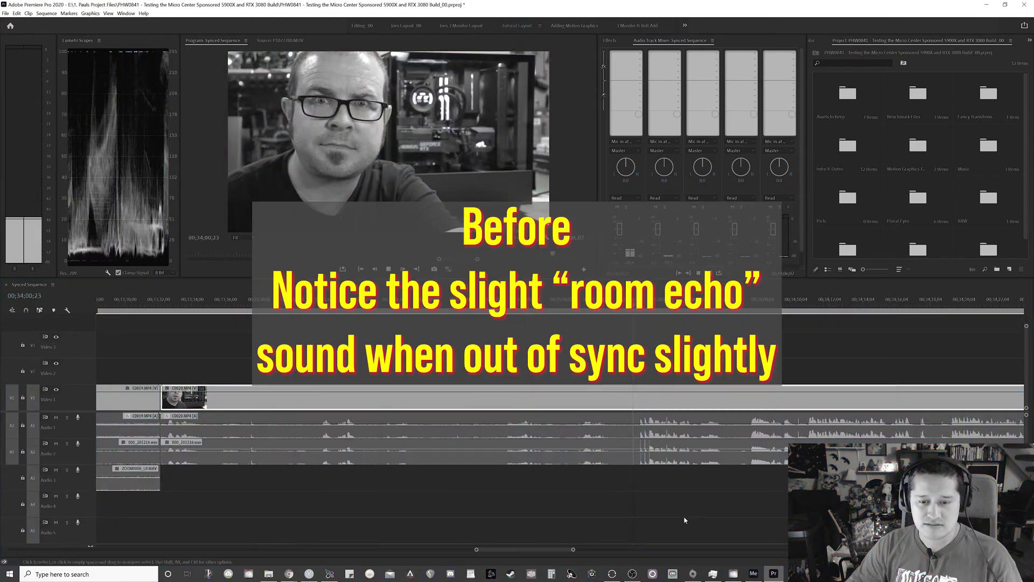
{"action": "left_click", "coordinate": [688, 486]}
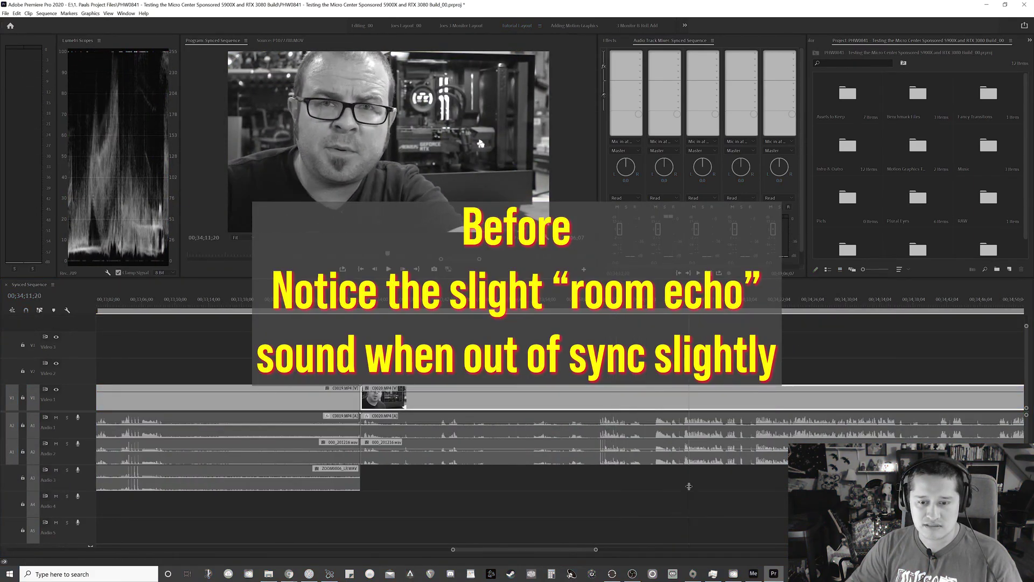
{"action": "left_click", "coordinate": [760, 493]}
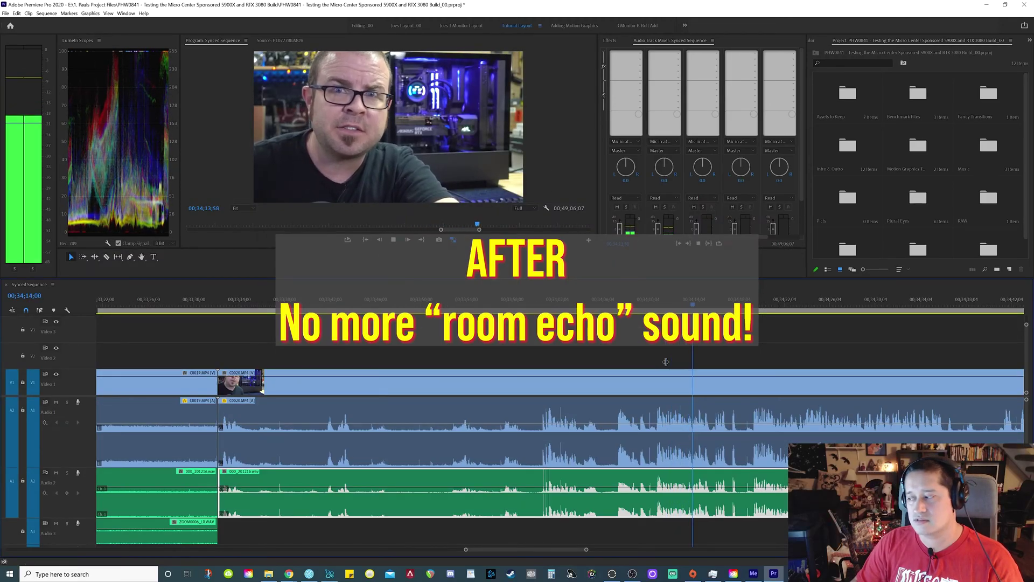
{"action": "right_click", "coordinate": [774, 351]}
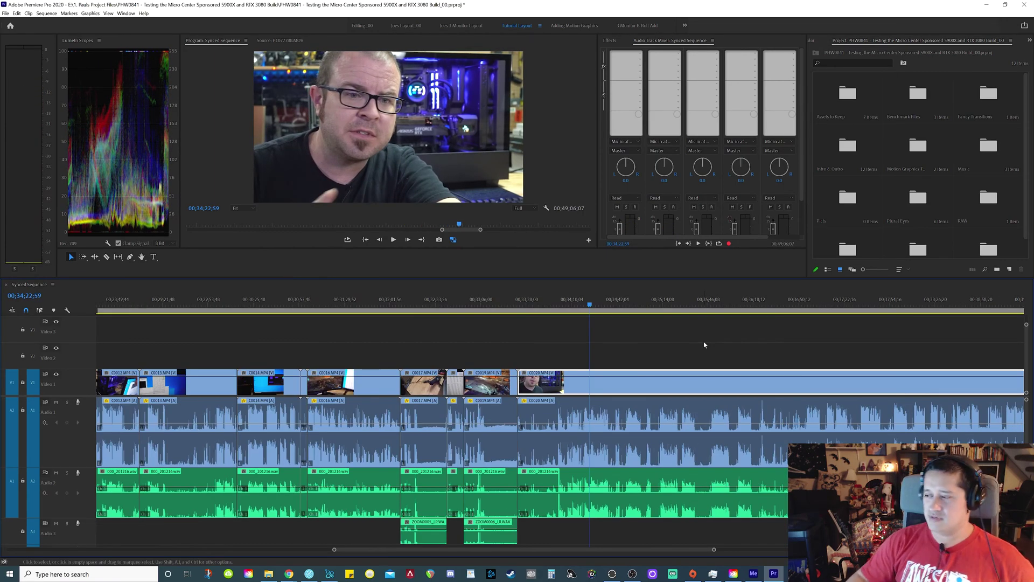
{"action": "key", "text": "minus"}
{"action": "key", "text": "minus"}
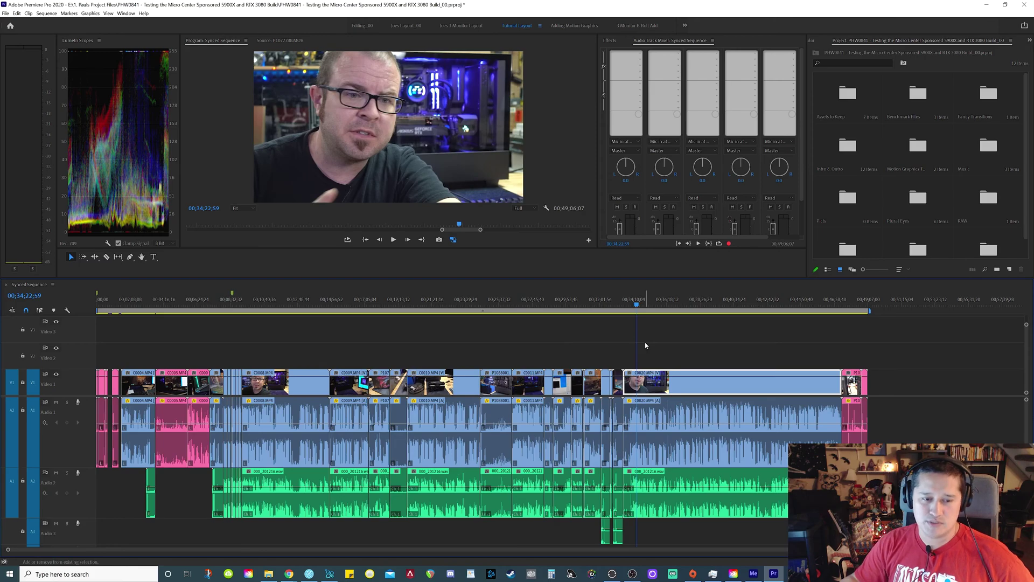